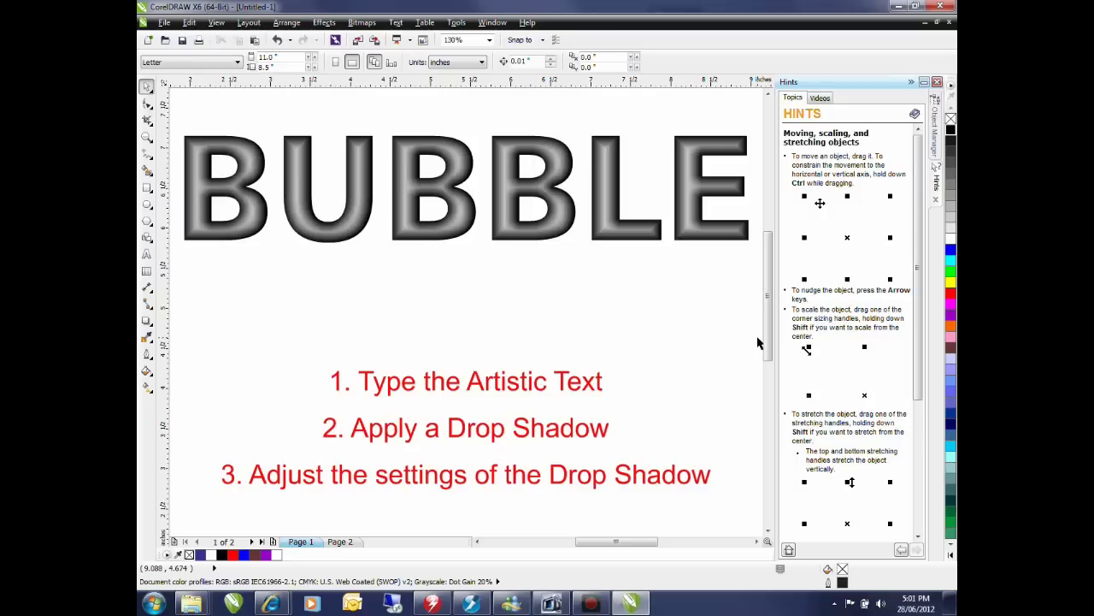
Step: Switch from the finished BUBBLE example to the empty Page 2
left_click(340, 542)
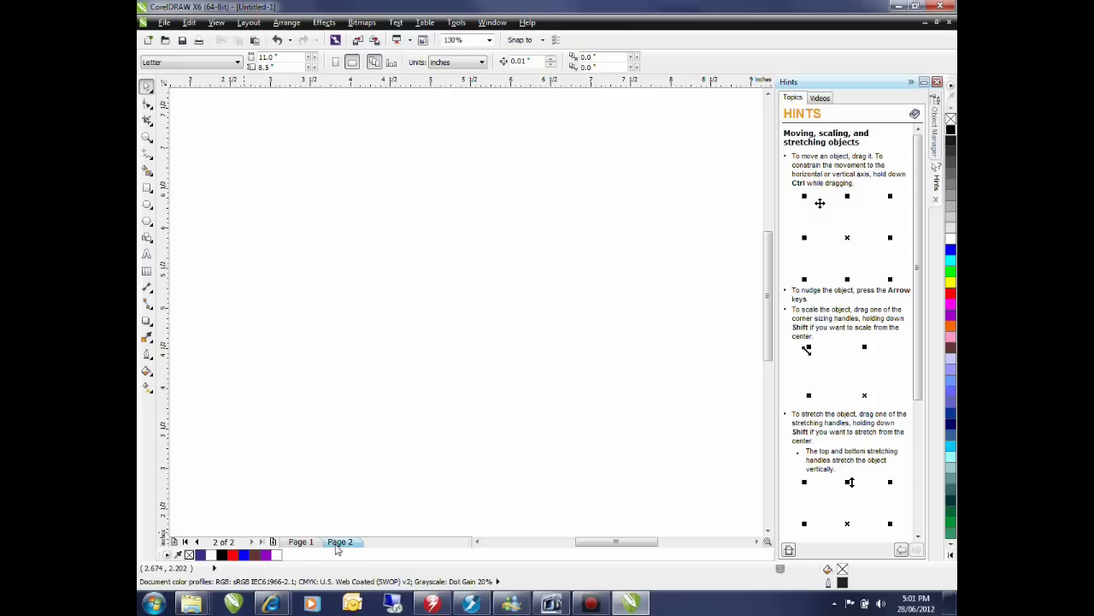
Step: Type BUBBLE as artistic text in Humnst777 Blk BT and enlarge it to about 93 pt
left_click(147, 255)
left_click(283, 233)
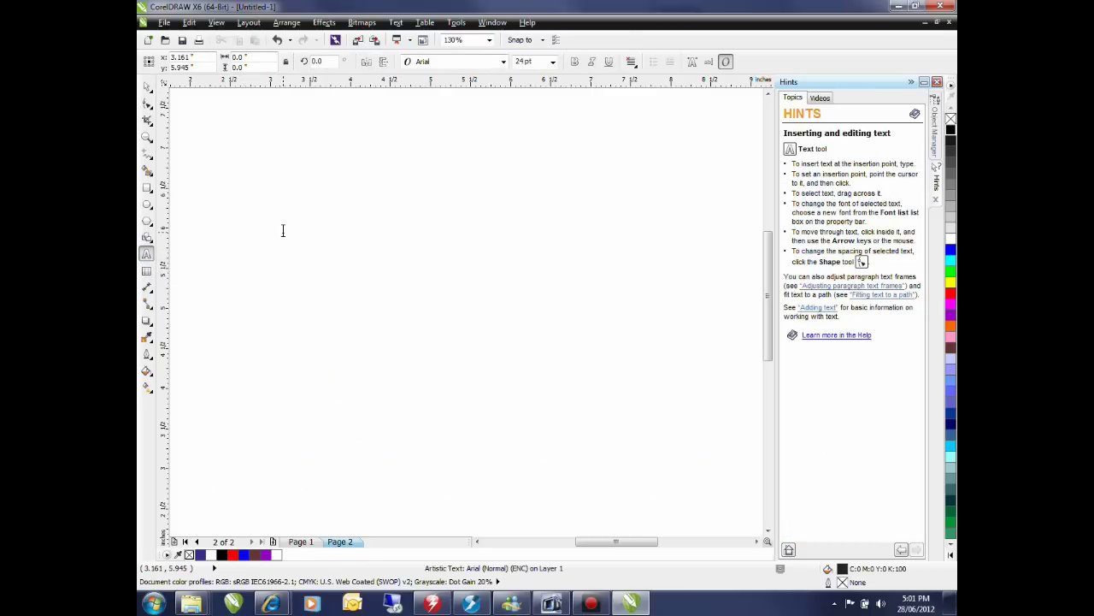
type("BUBBL")
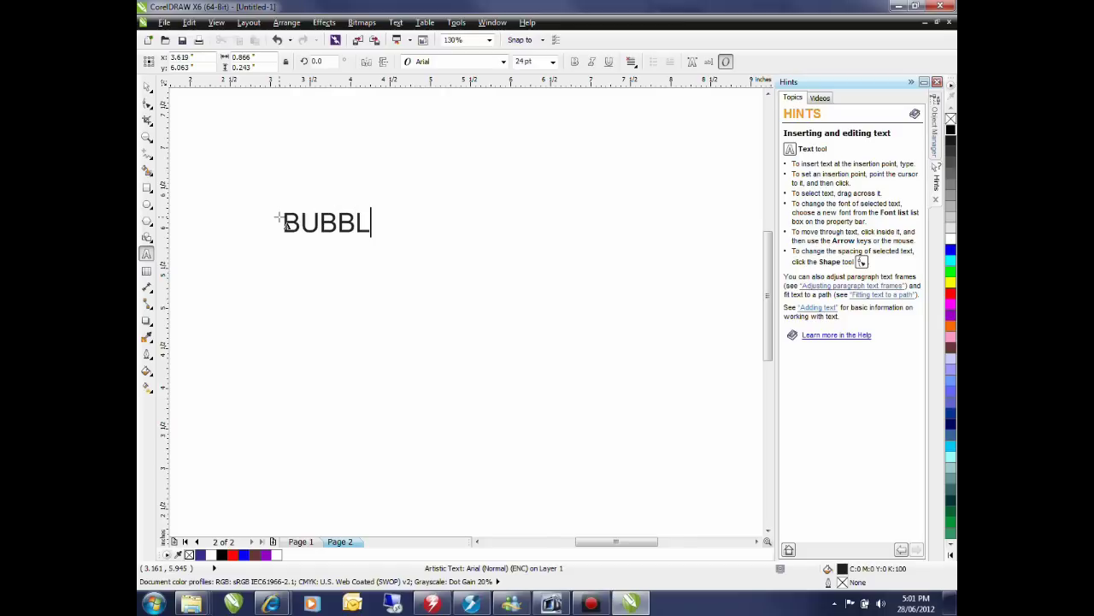
type("E")
key("ctrl+a")
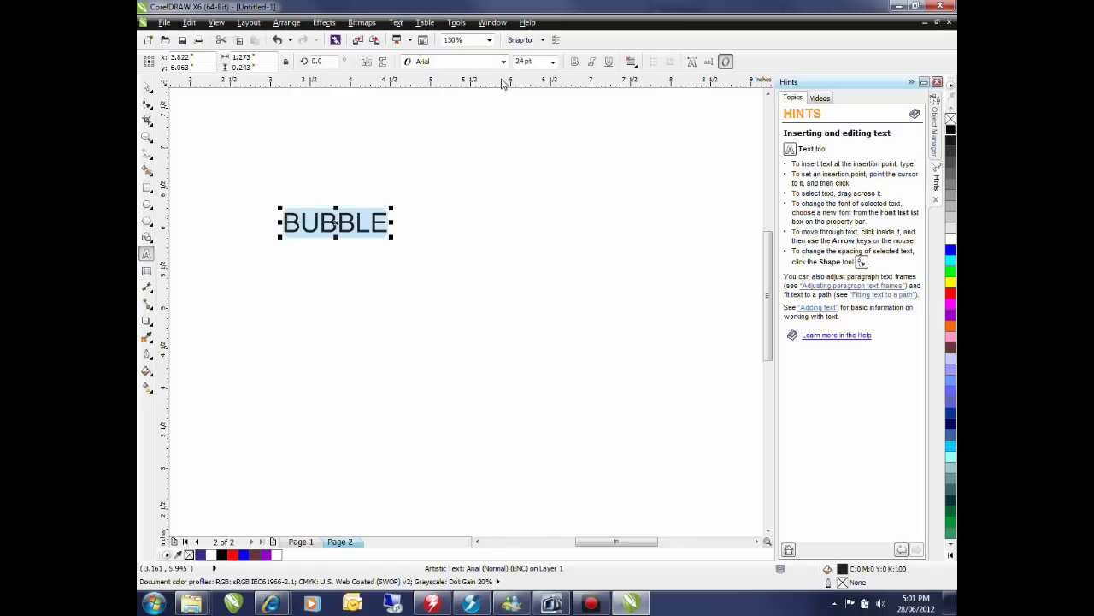
left_click(503, 61)
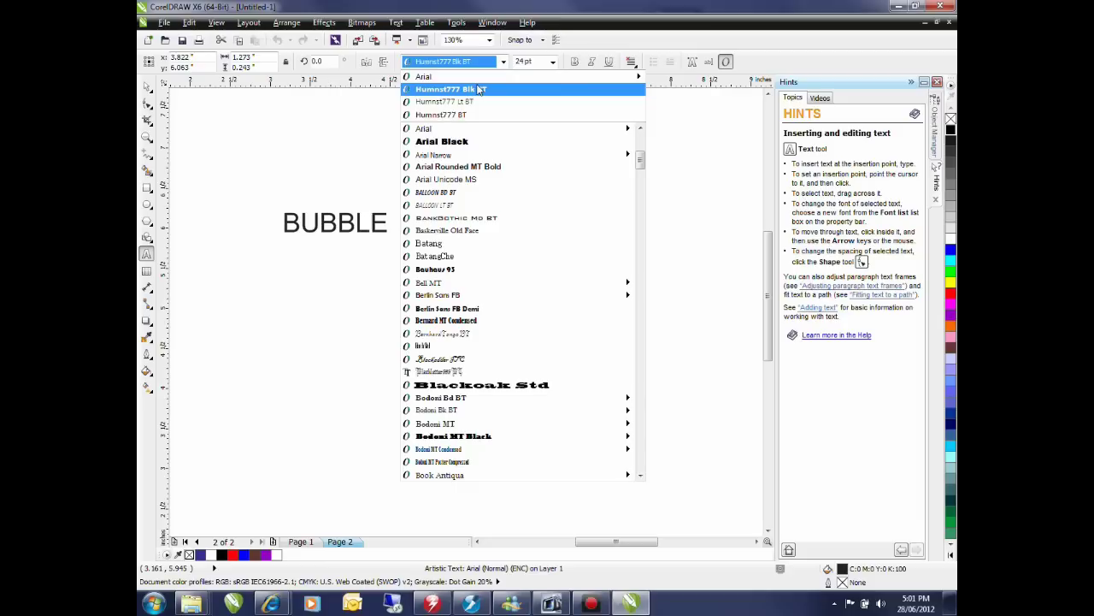
left_click(477, 89)
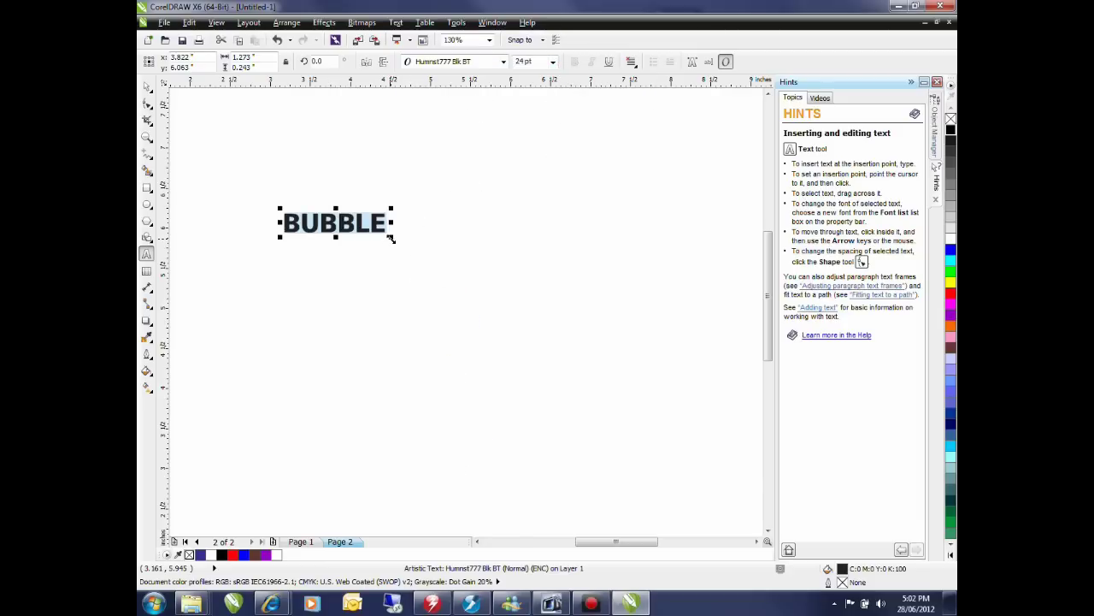
left_click_drag(393, 237, 673, 349)
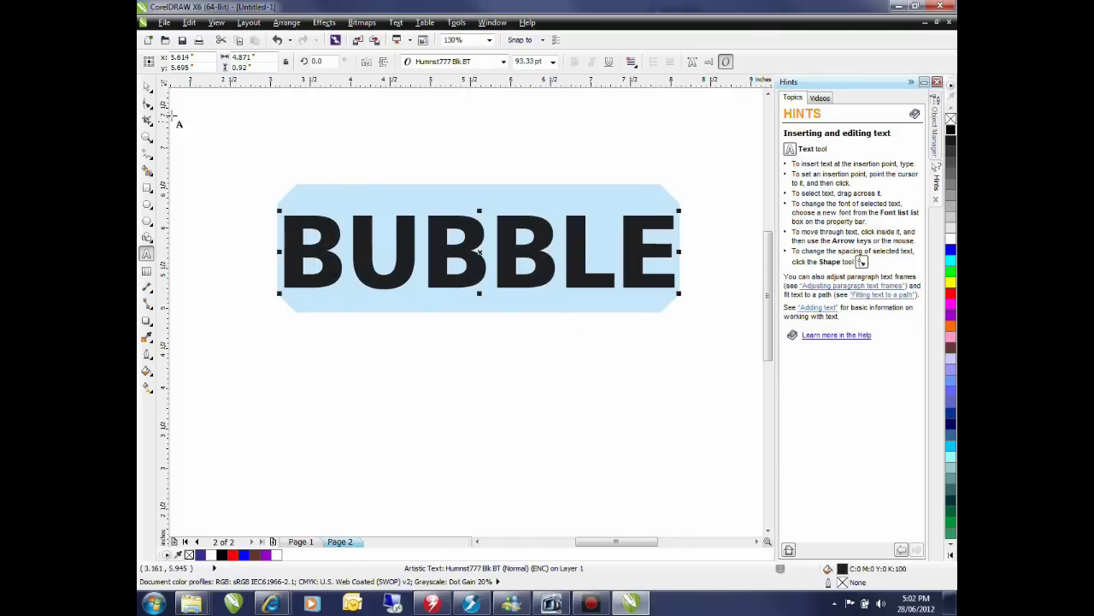
left_click(148, 87)
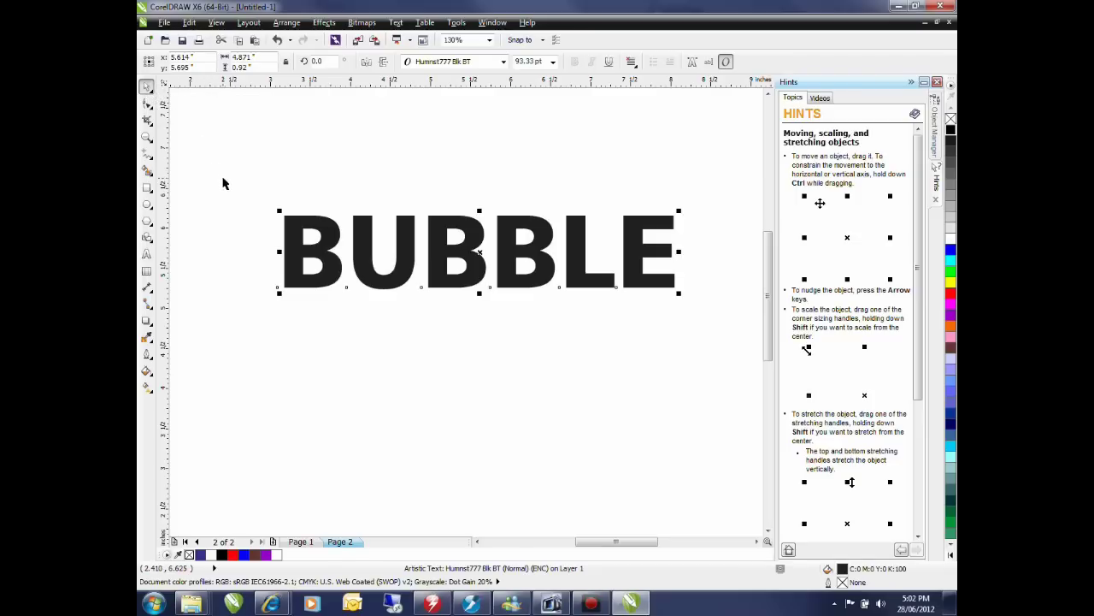
Step: Add a soft drop shadow to BUBBLE and raise its opacity to 81
left_click(147, 323)
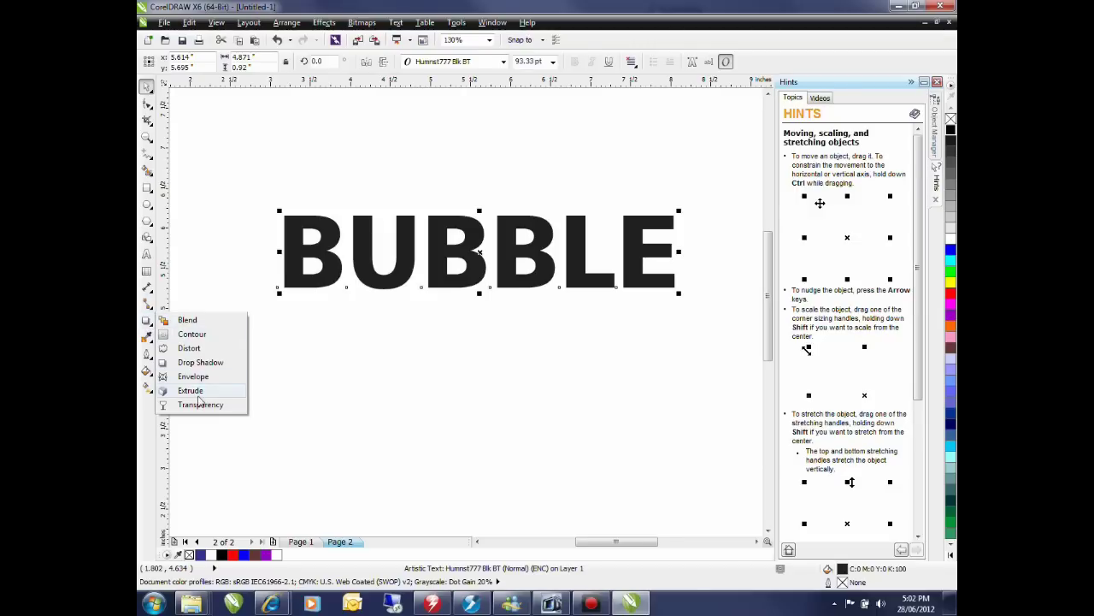
left_click(202, 363)
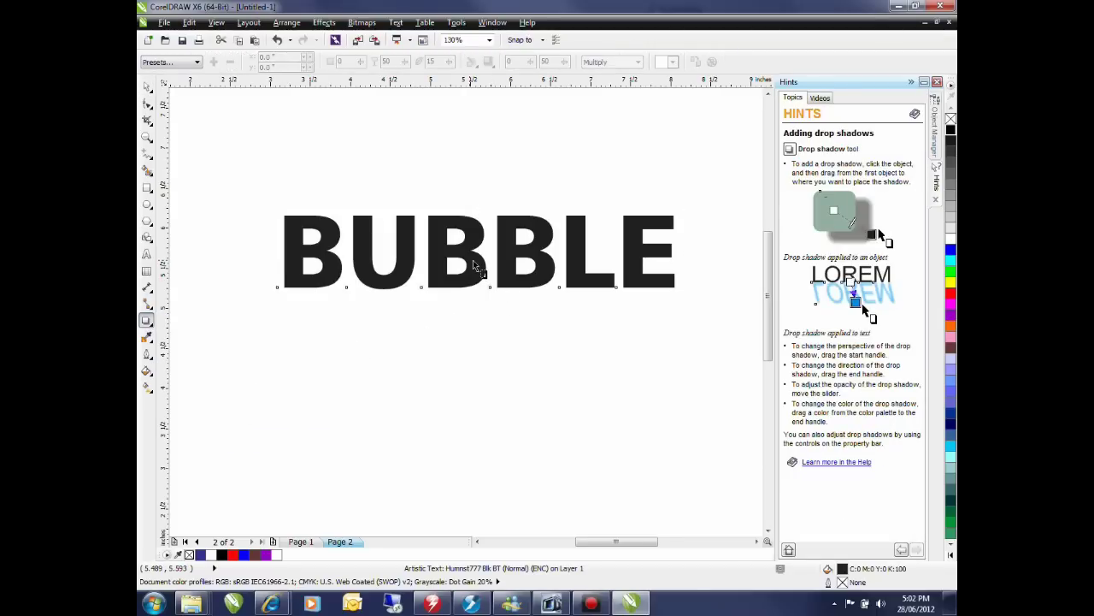
left_click_drag(475, 266, 527, 315)
key("ctrl+z")
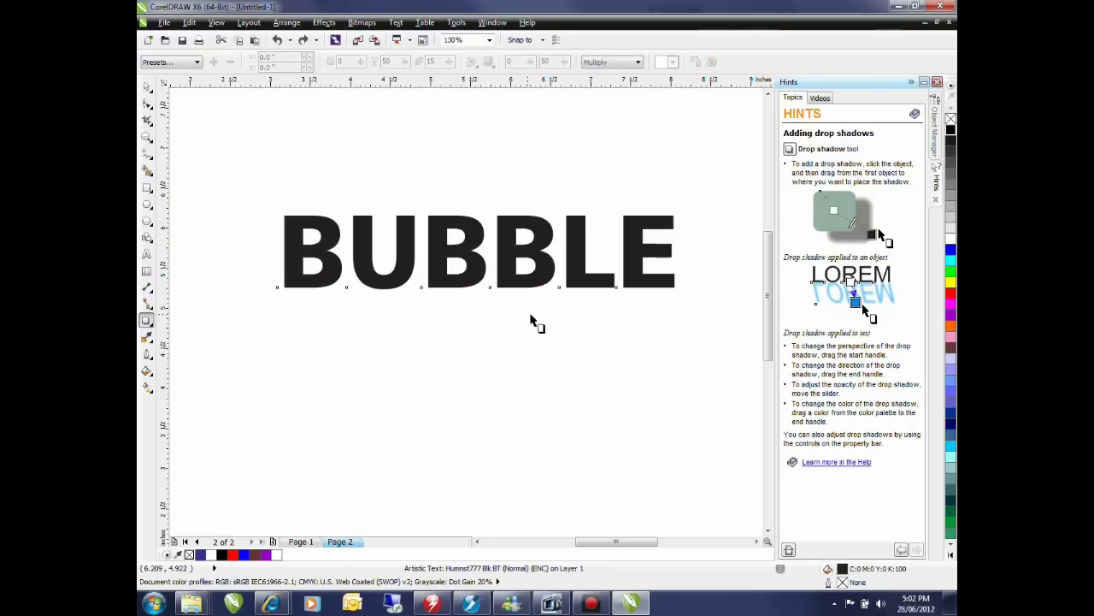
left_click_drag(476, 252, 499, 272)
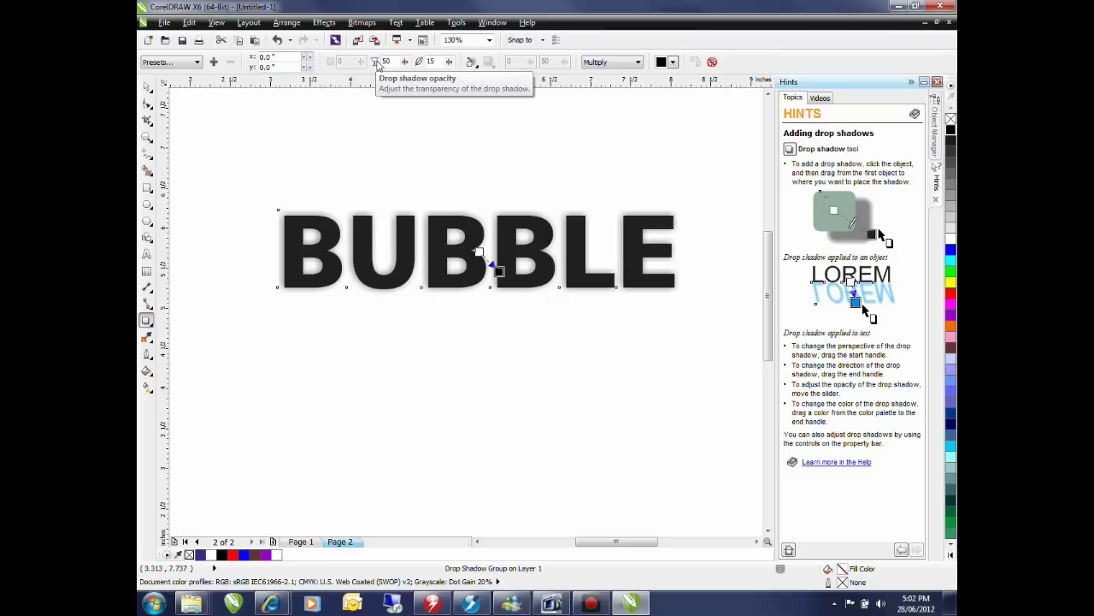
left_click_drag(405, 62, 422, 70)
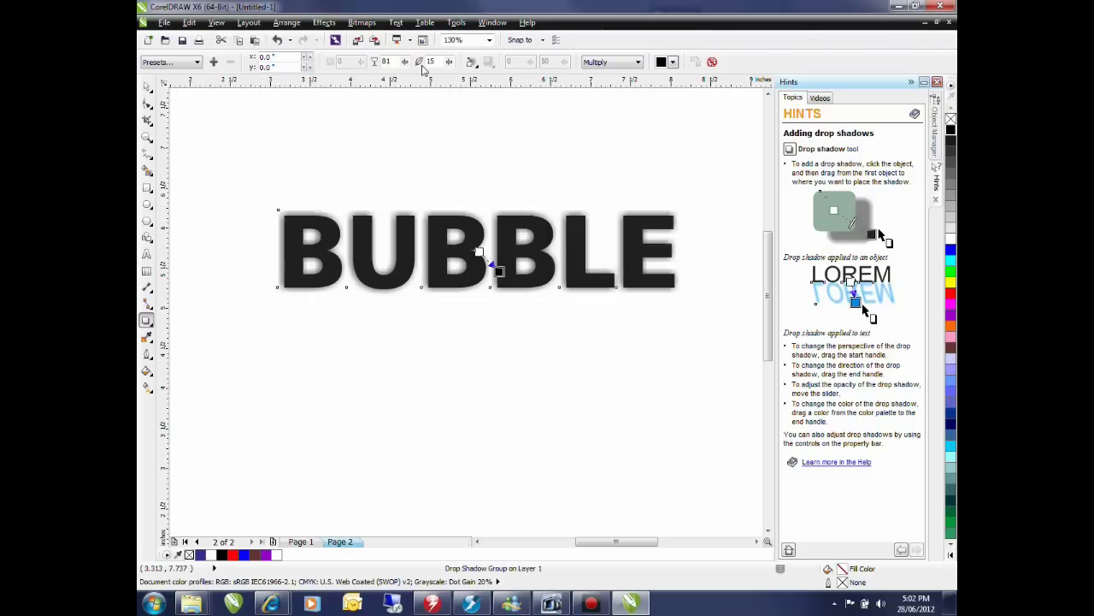
Step: Set the shadow's feathering direction to Inside, blend mode to Normal, and colour to white
left_click(470, 64)
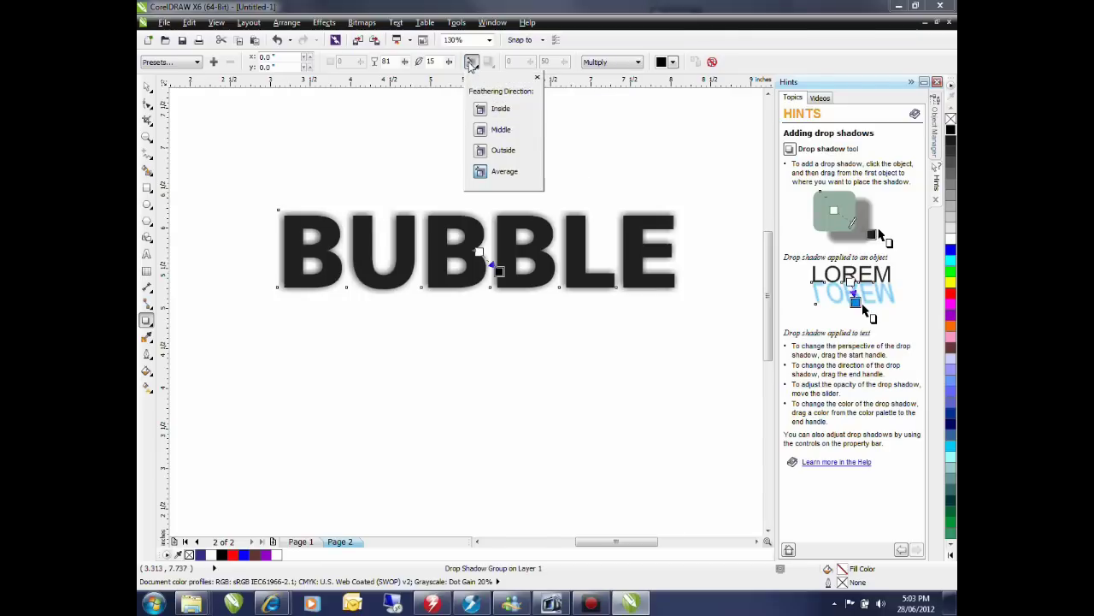
left_click(501, 111)
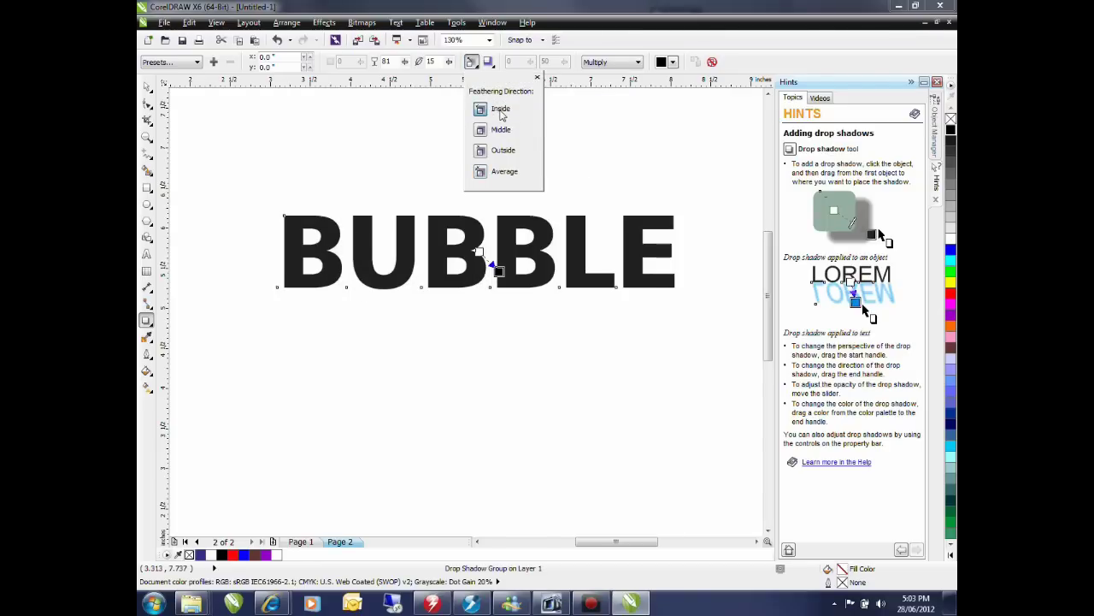
left_click(605, 63)
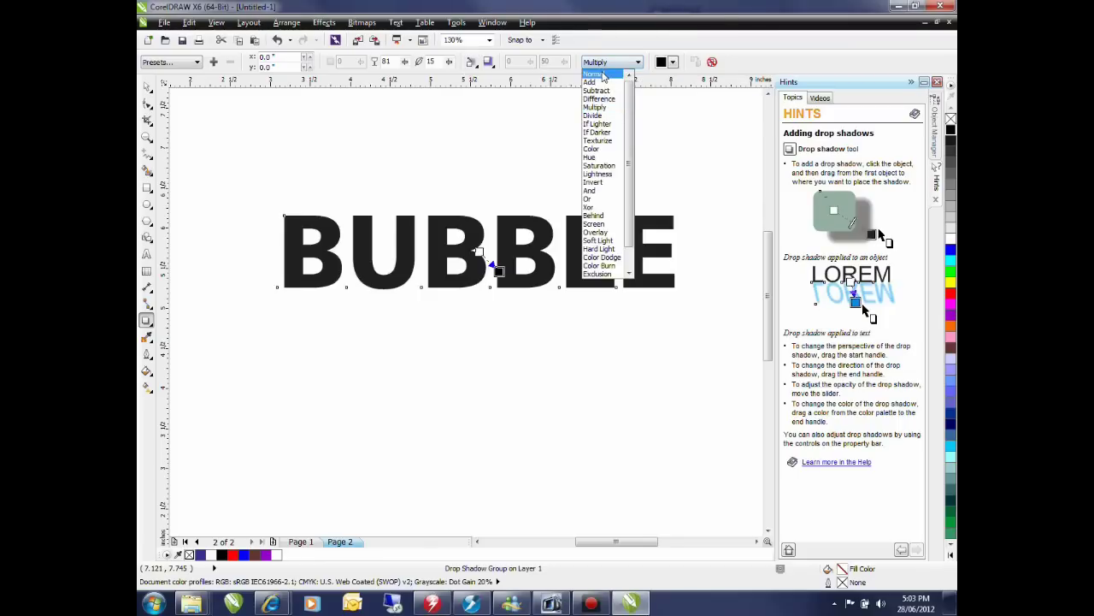
left_click(603, 74)
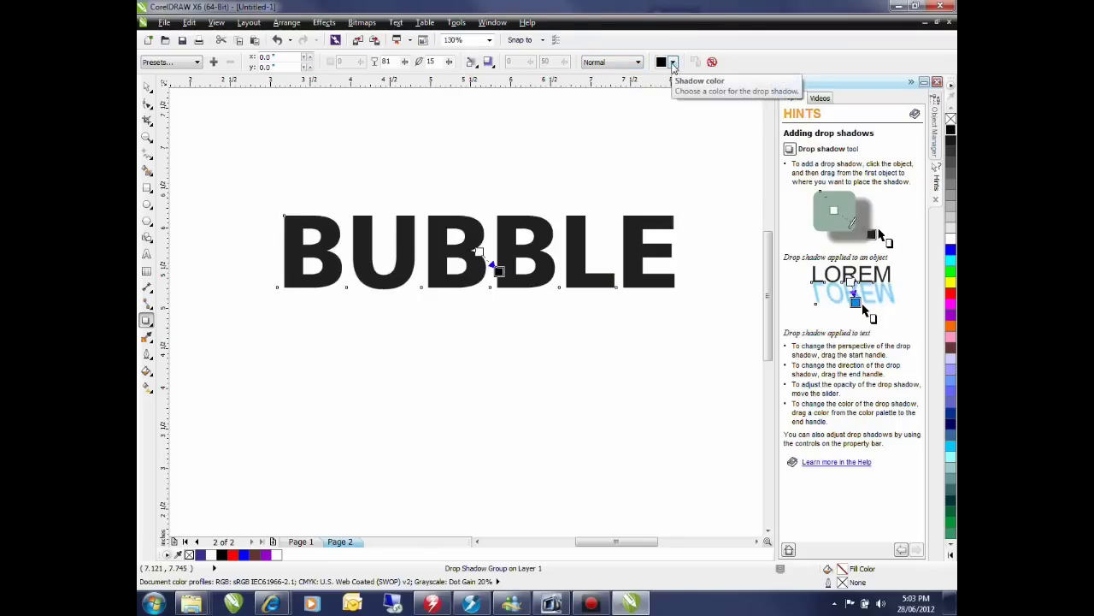
left_click(673, 63)
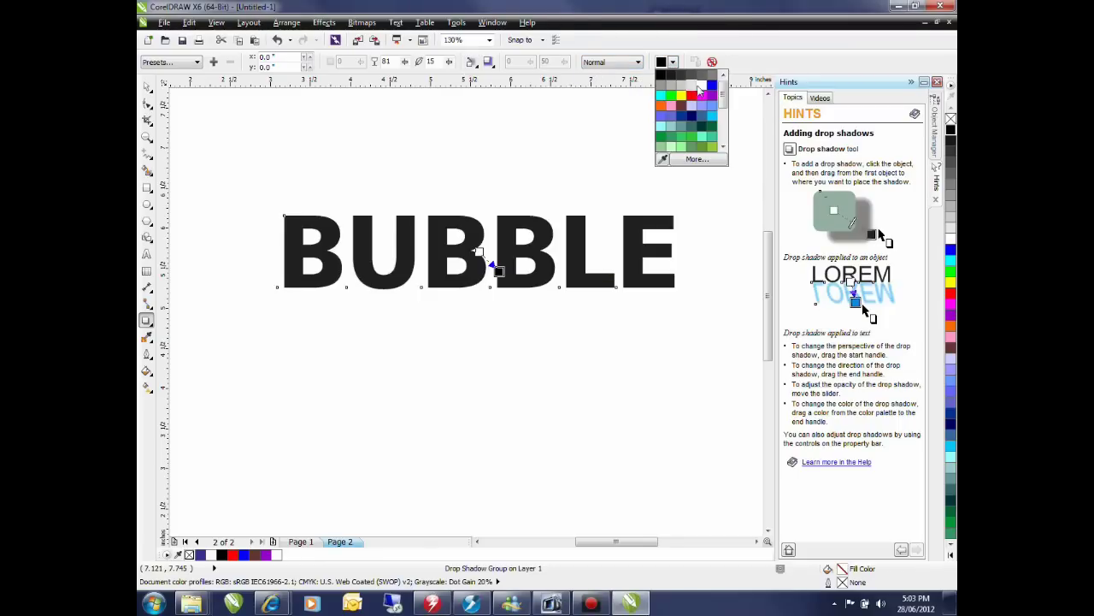
left_click(705, 85)
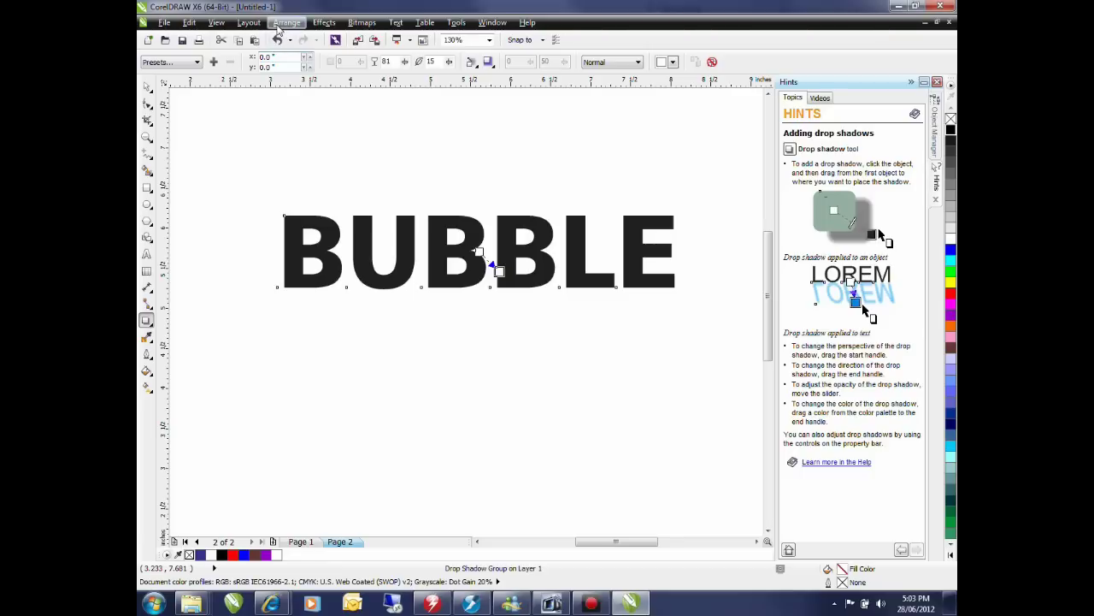
Step: Break the drop shadow group apart and select the separated white shadow object
left_click(280, 24)
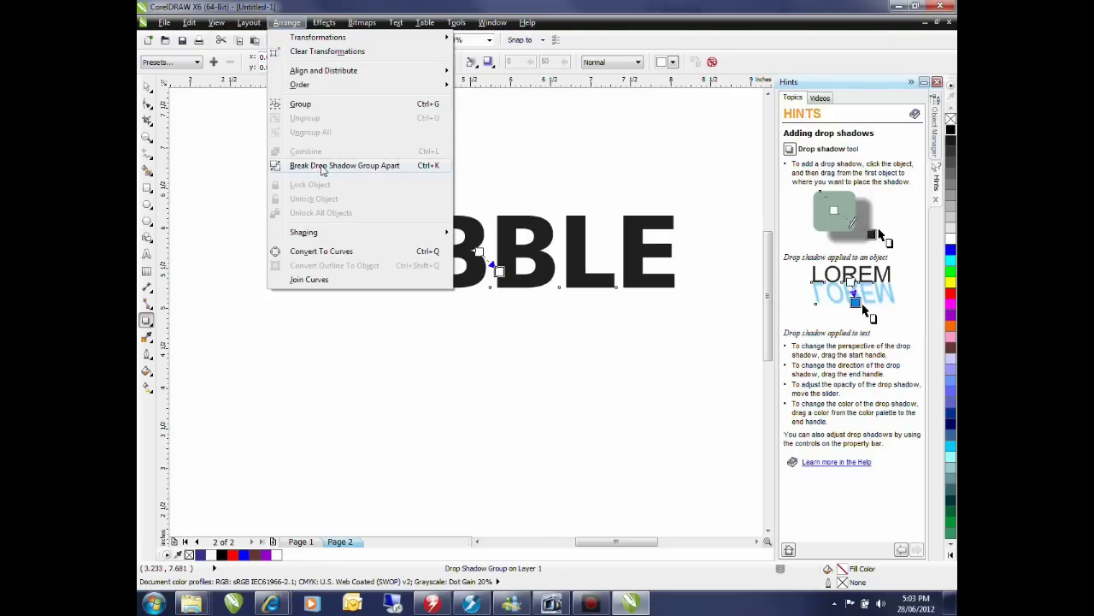
left_click(323, 170)
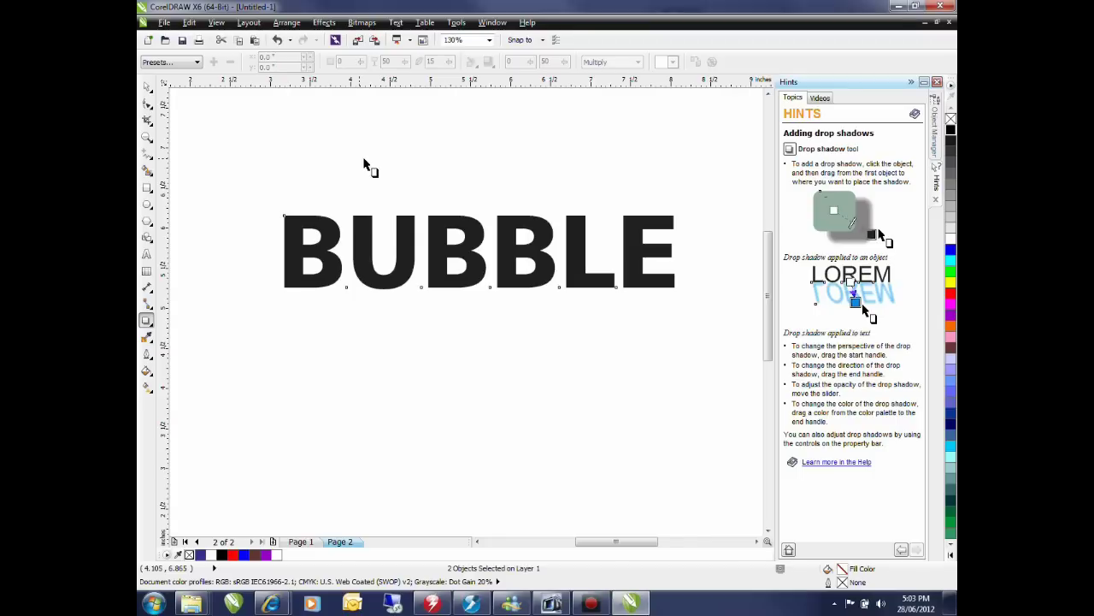
key("space")
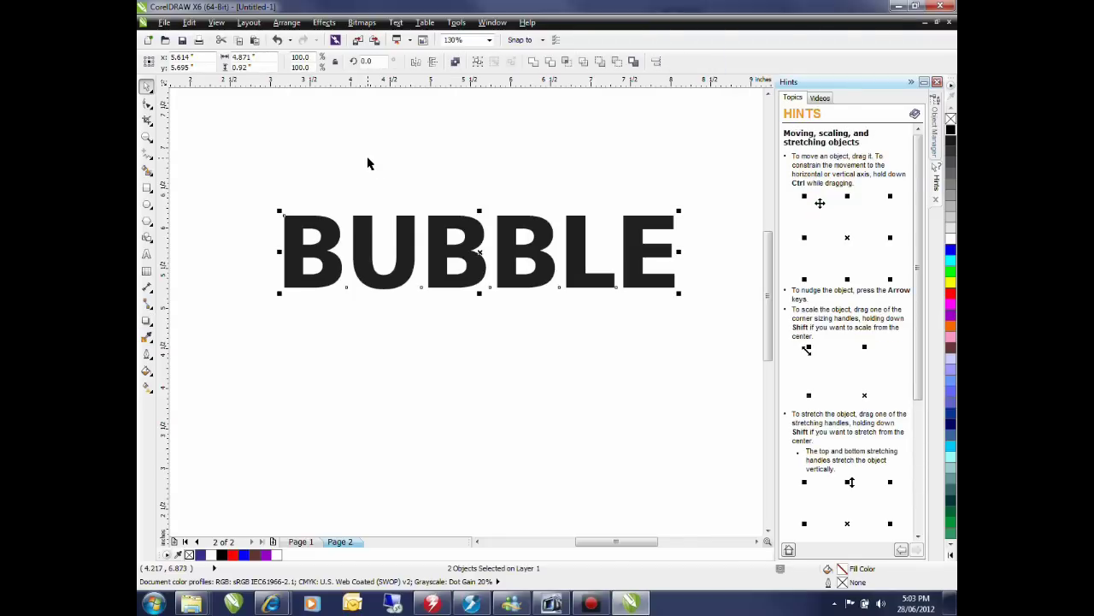
key("space")
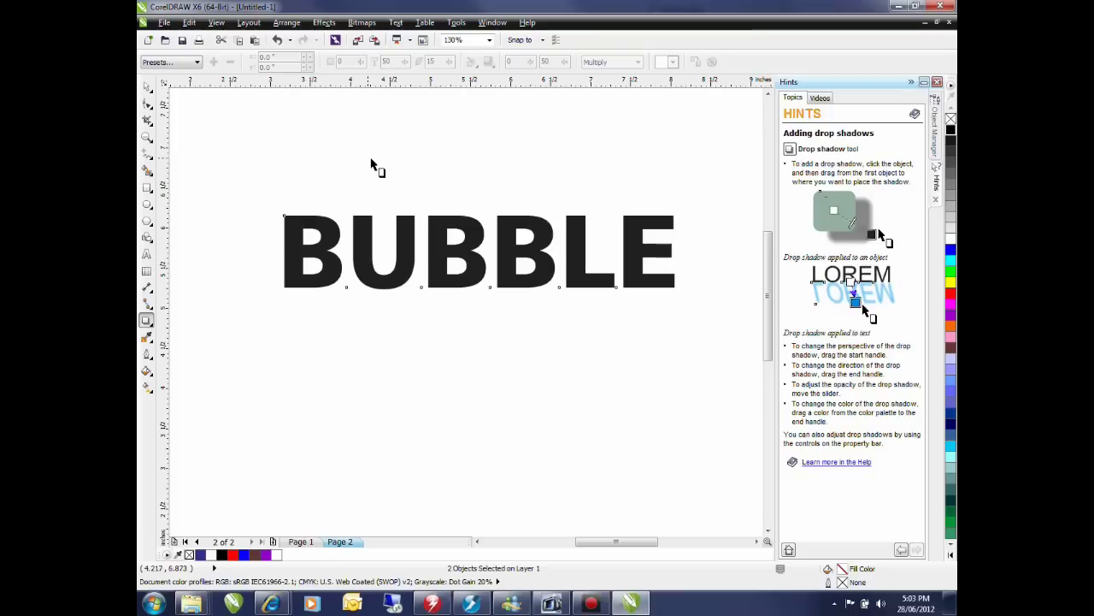
key("space")
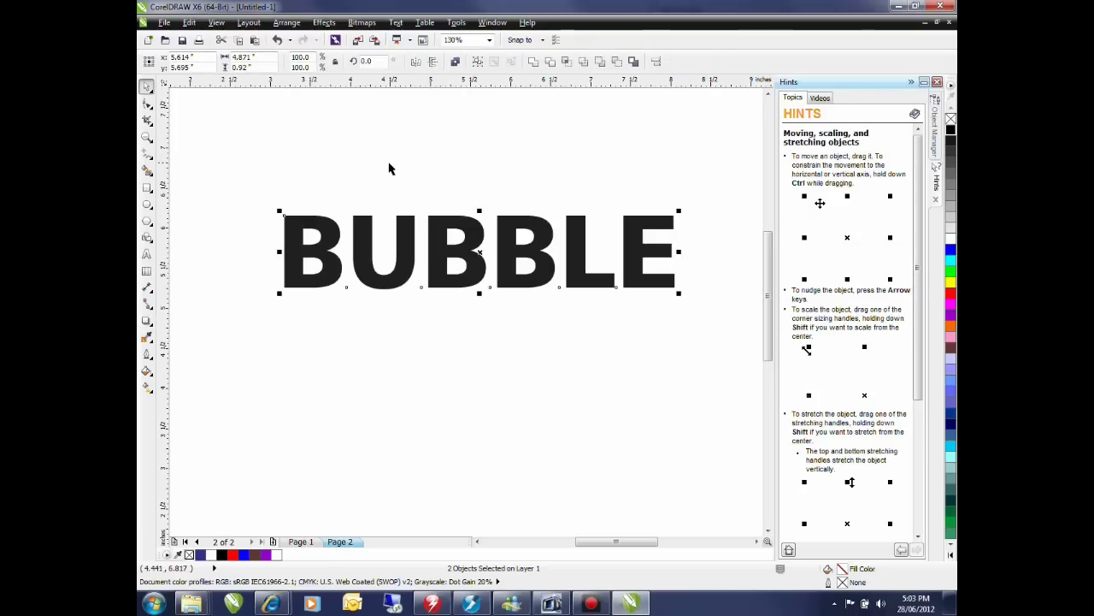
left_click(469, 184)
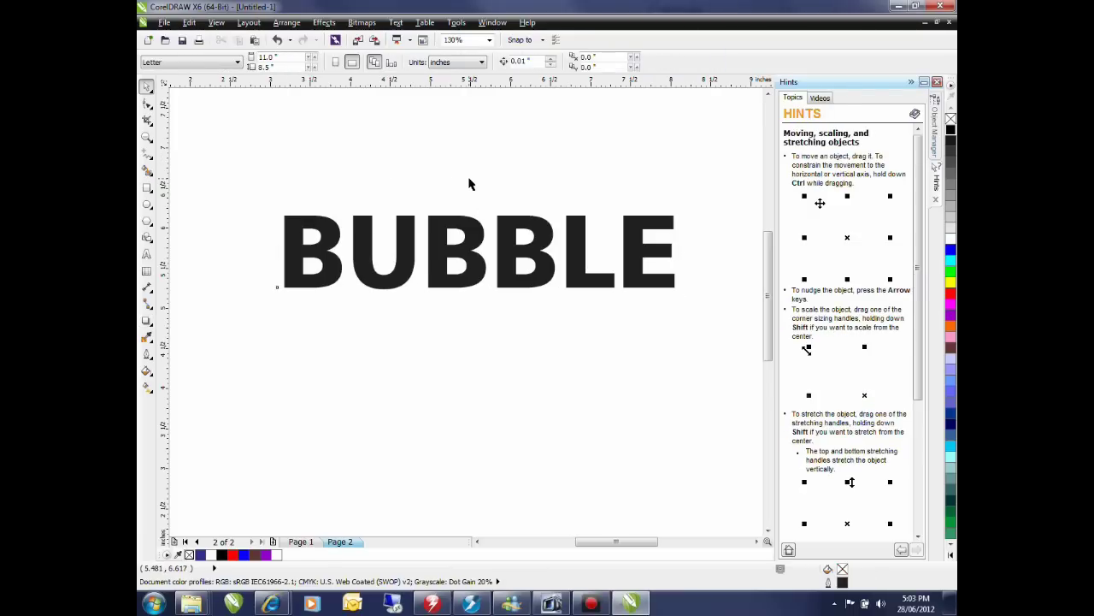
left_click(491, 241)
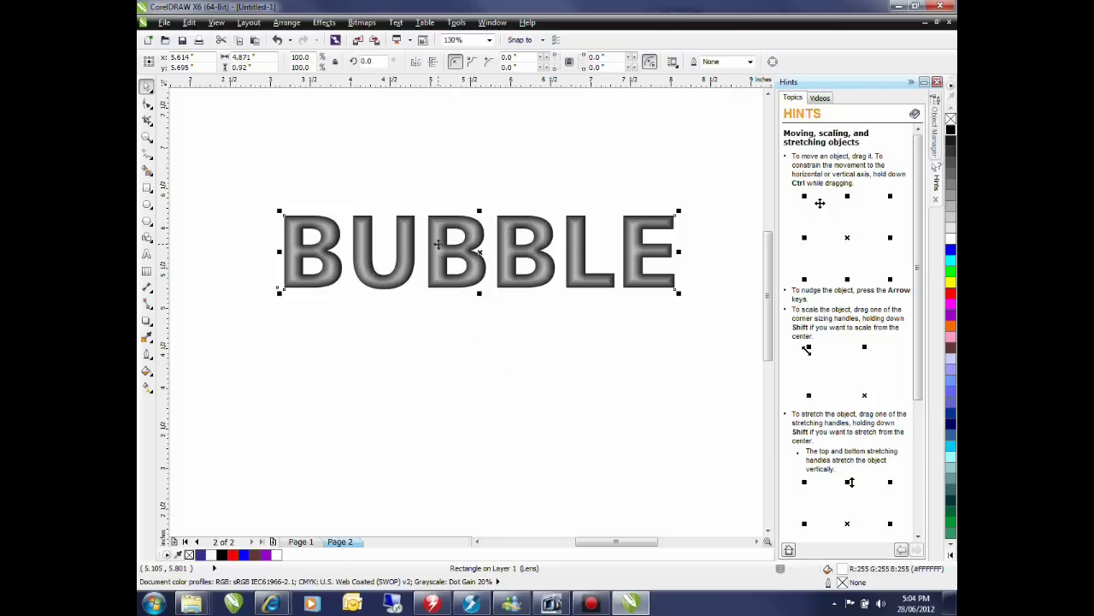
Step: Select the BUBBLE text and fill the letters dark navy (#000066)
left_click(440, 248)
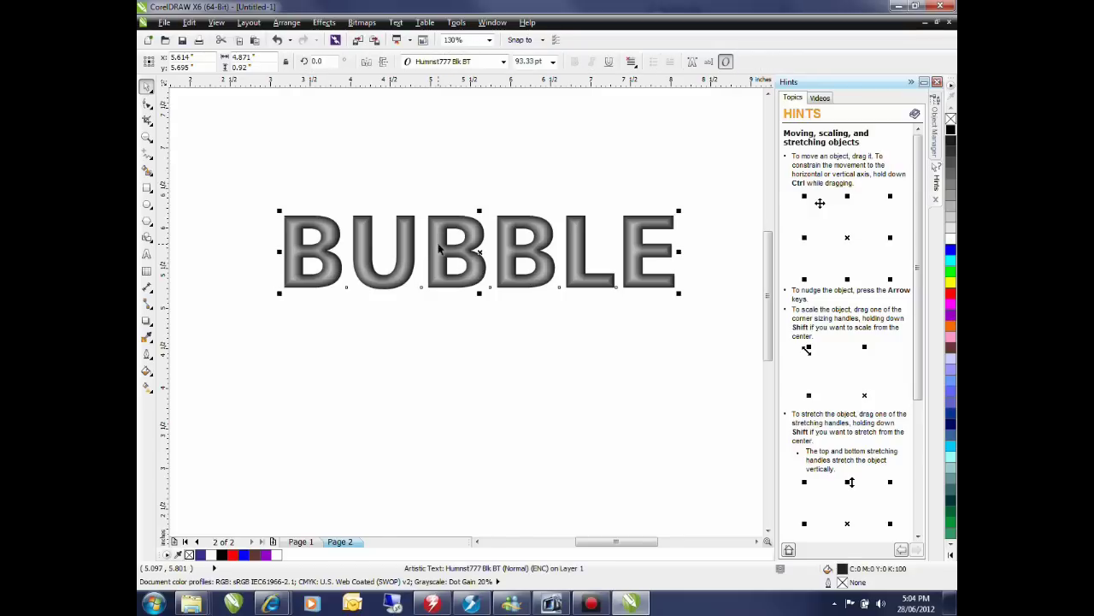
left_click(950, 315)
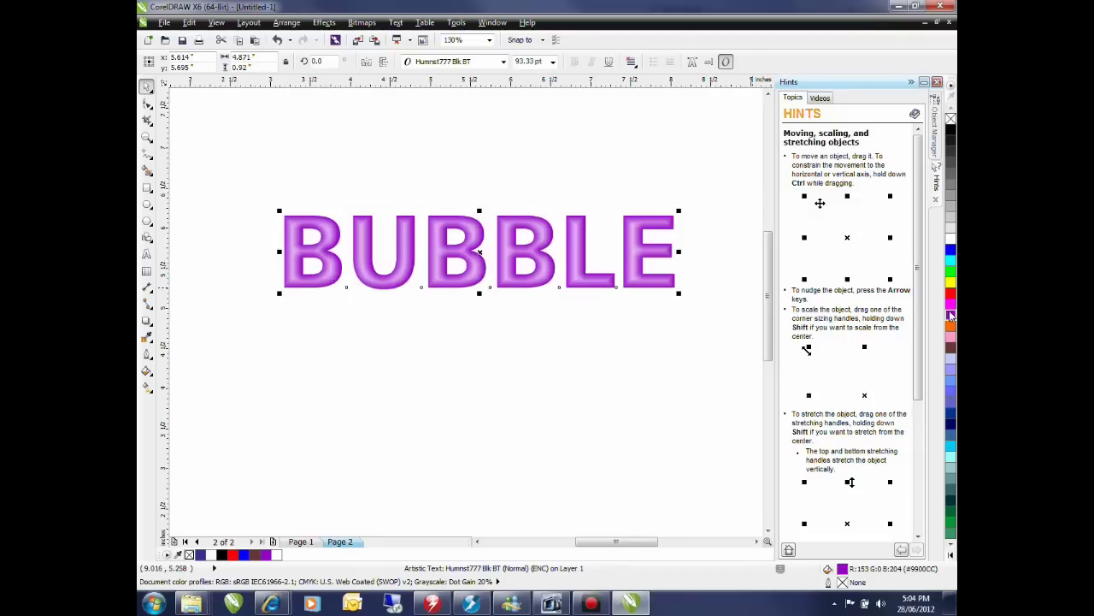
left_click(950, 250)
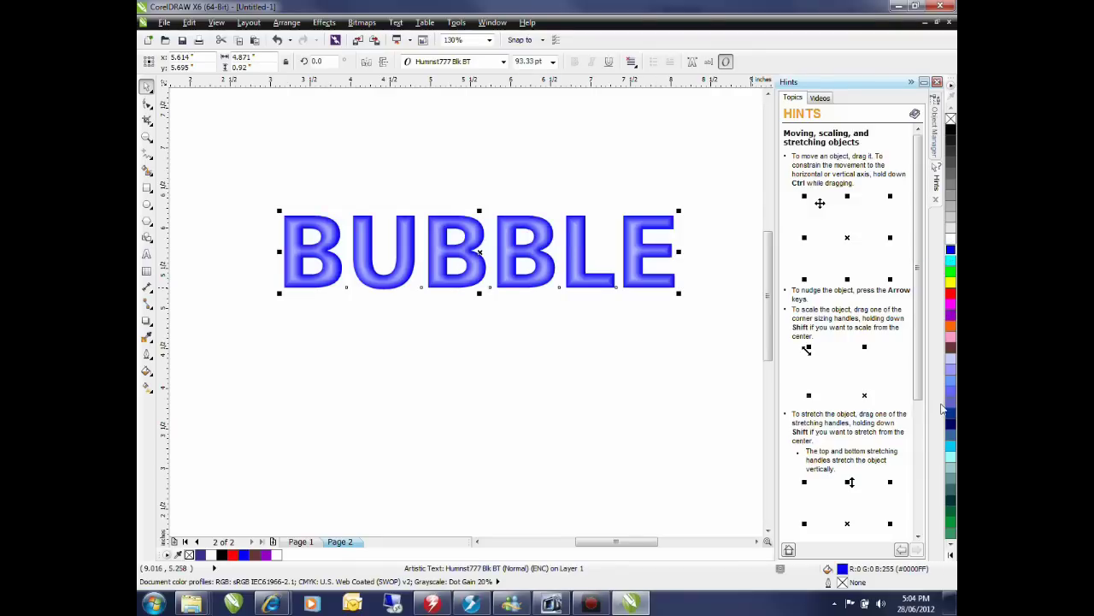
left_click(950, 424)
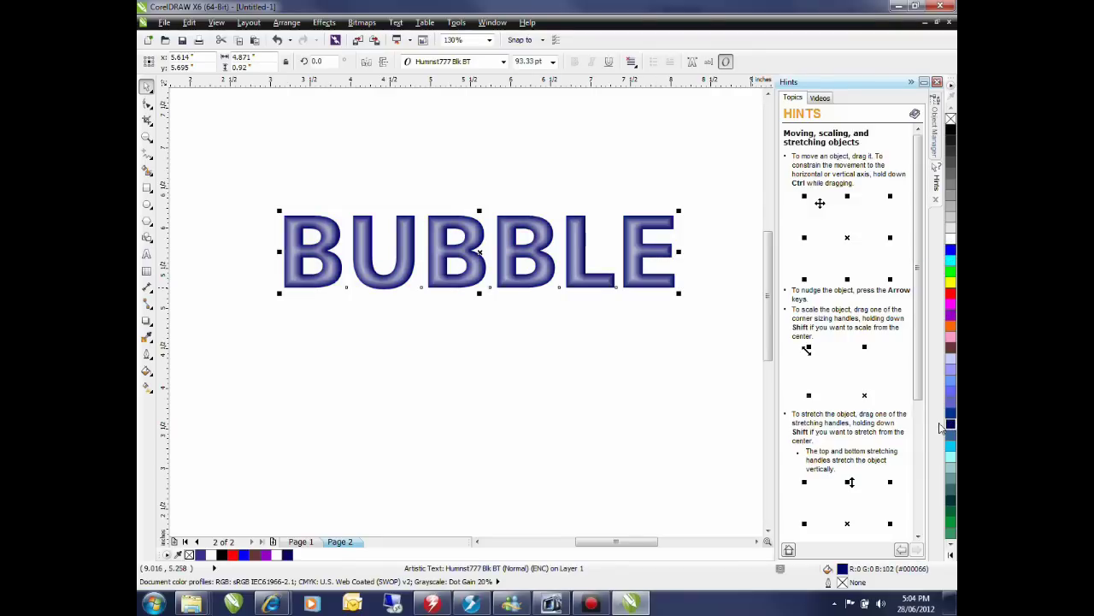